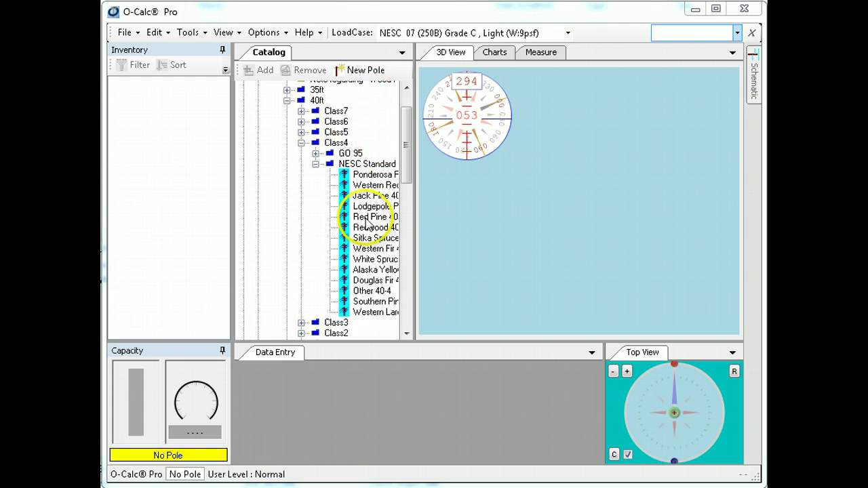
# Create a new pole from the Jack Pine 40-4 entry in the NESC Standard catalog.
pyautogui.moveTo(367, 201); pyautogui.dragTo(171, 142)
pyautogui.click(406, 314)
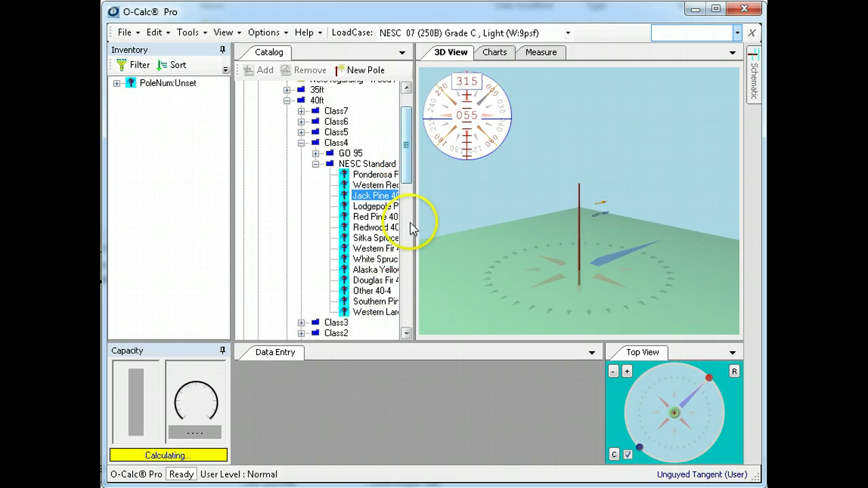
# Attach a 15kV pin insulator at the pole top and change its type to Post.
pyautogui.scroll(-10, 326, 238)
pyautogui.moveTo(326, 202); pyautogui.dragTo(581, 197)
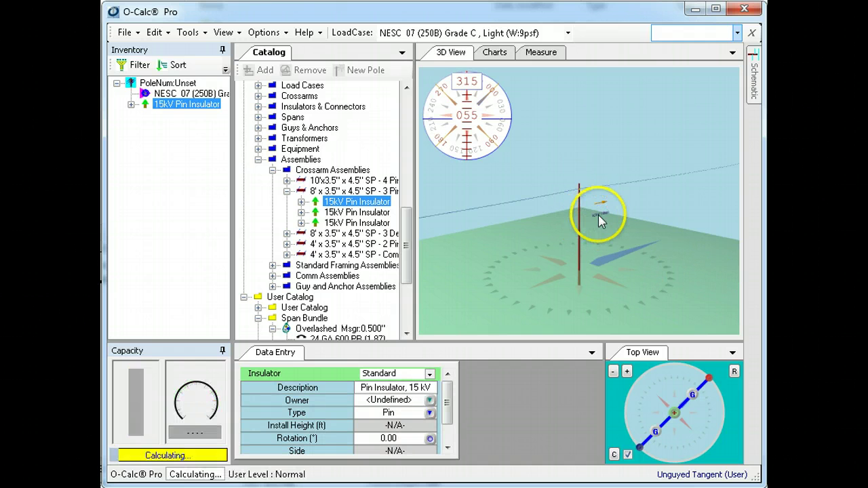
pyautogui.scroll(-3, 604, 209)
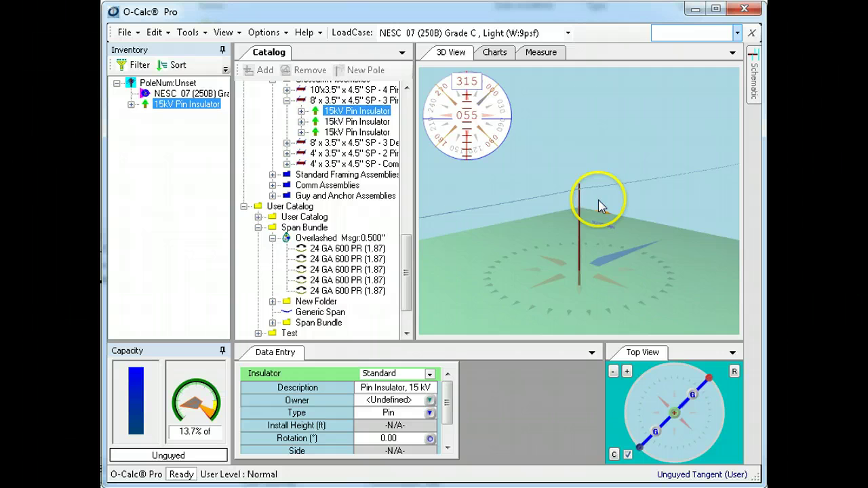
pyautogui.click(600, 209)
pyautogui.scroll(5, 601, 214)
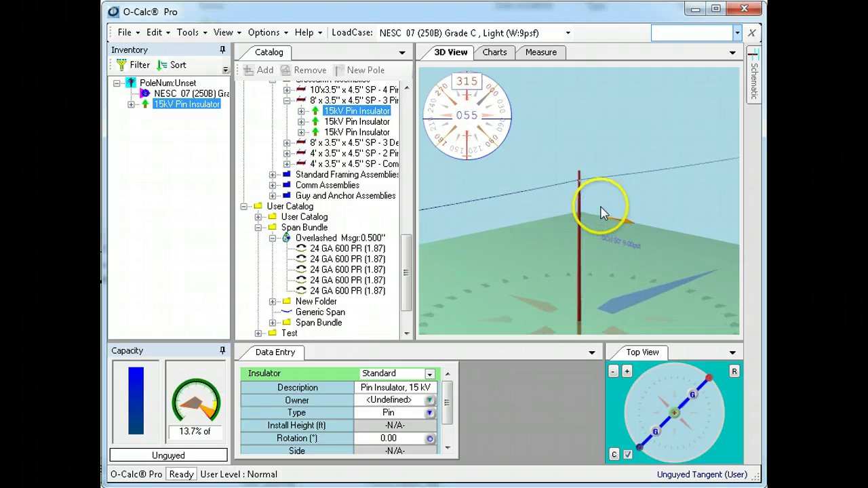
pyautogui.scroll(2, 603, 217)
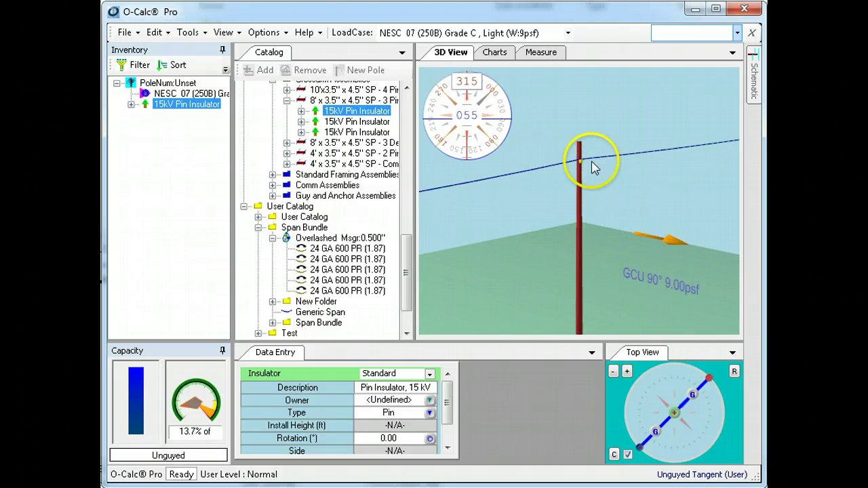
pyautogui.click(430, 413)
pyautogui.click(412, 429)
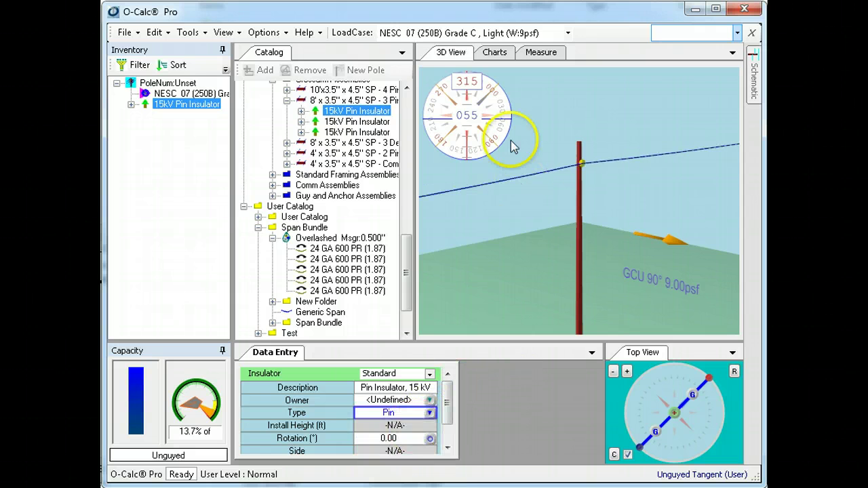
# Add primary spans to the top insulator and delete the 180° span, keeping one.
pyautogui.click(543, 174)
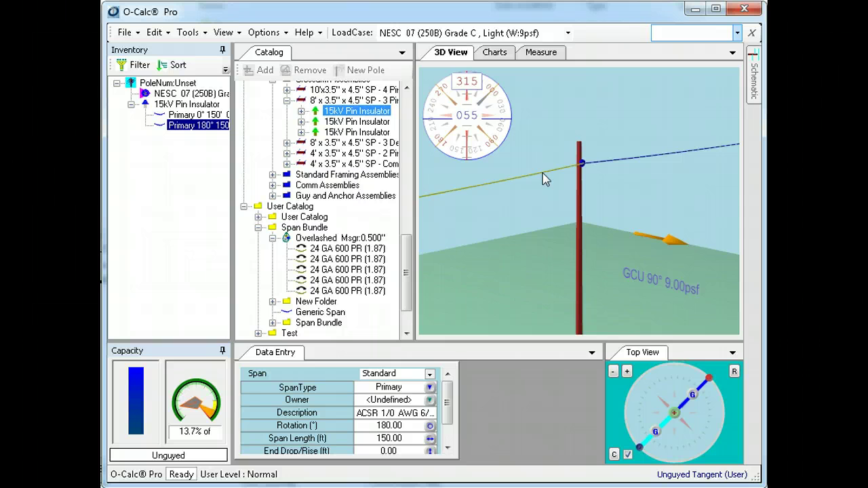
pyautogui.press('Delete')
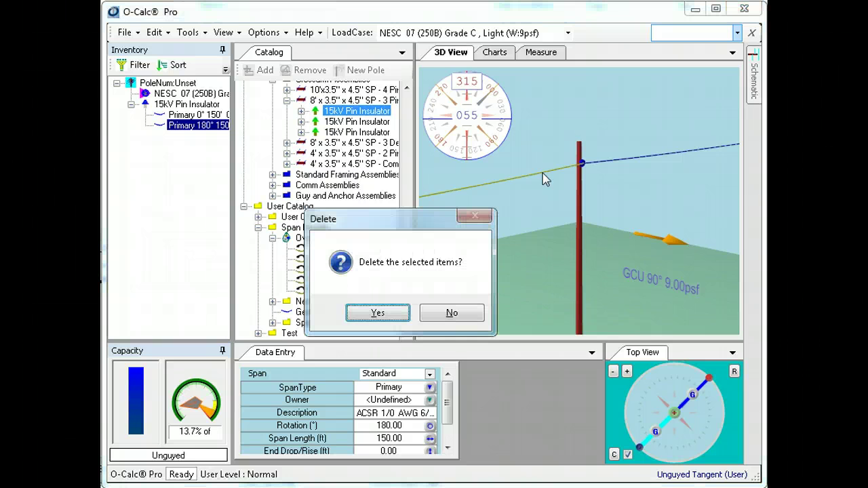
pyautogui.click(378, 312)
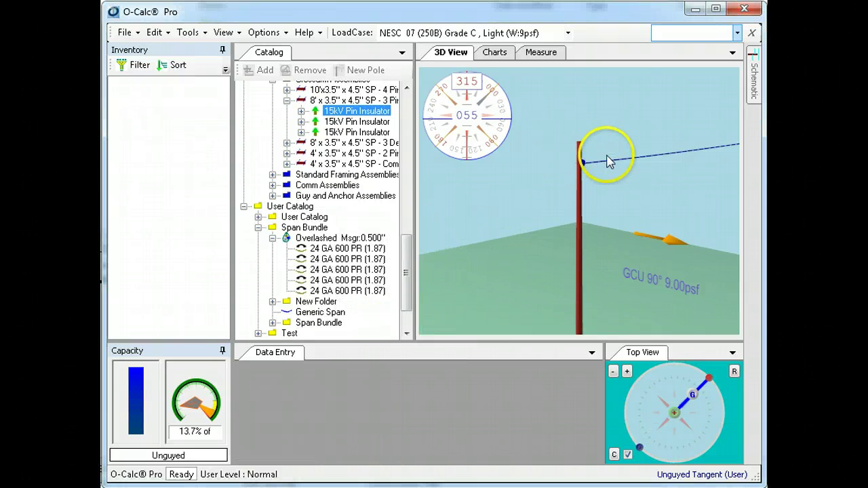
pyautogui.click(582, 164)
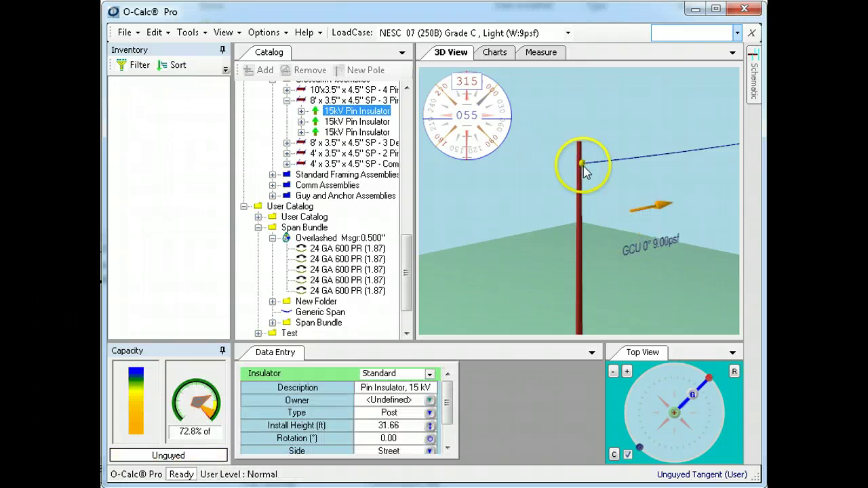
# Add a lower insulator with its span, then Auto-Guy the pole and accept the anchor.
pyautogui.moveTo(583, 167); pyautogui.dragTo(581, 182)
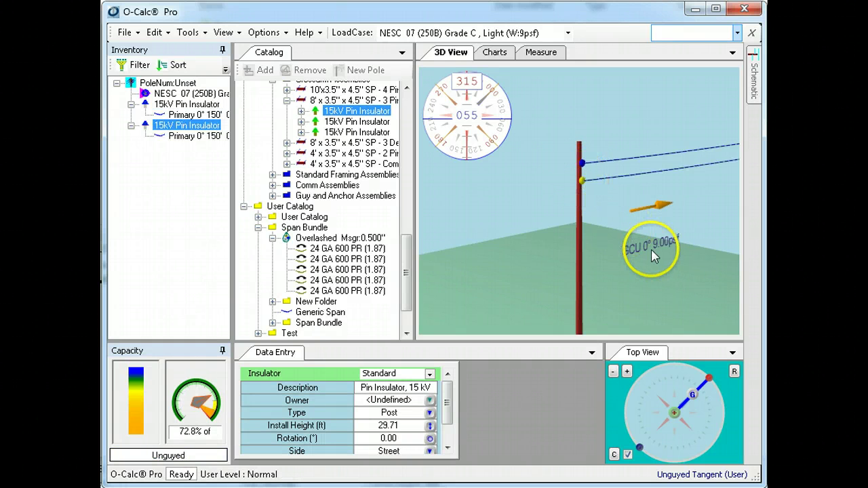
pyautogui.rightClick(578, 164)
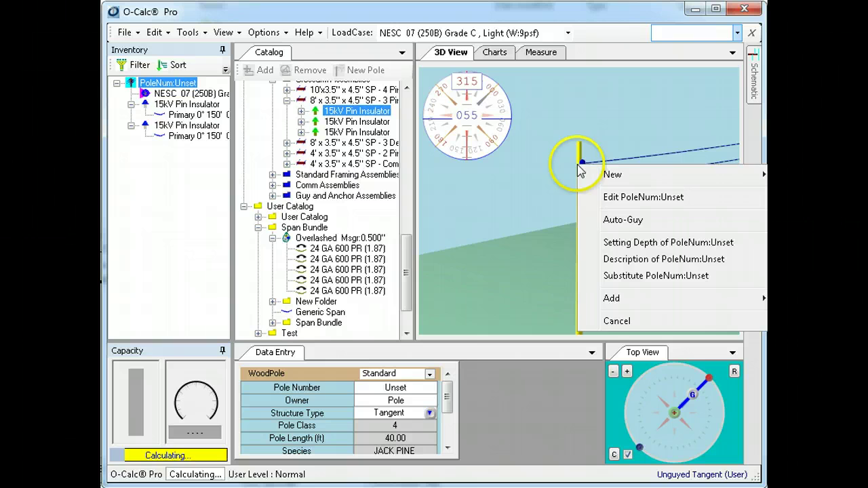
pyautogui.click(641, 221)
pyautogui.doubleClick(638, 210)
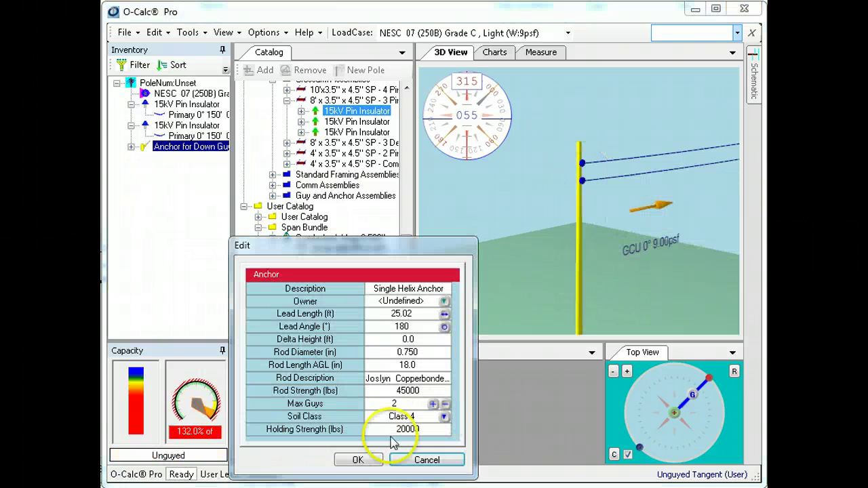
pyautogui.click(357, 461)
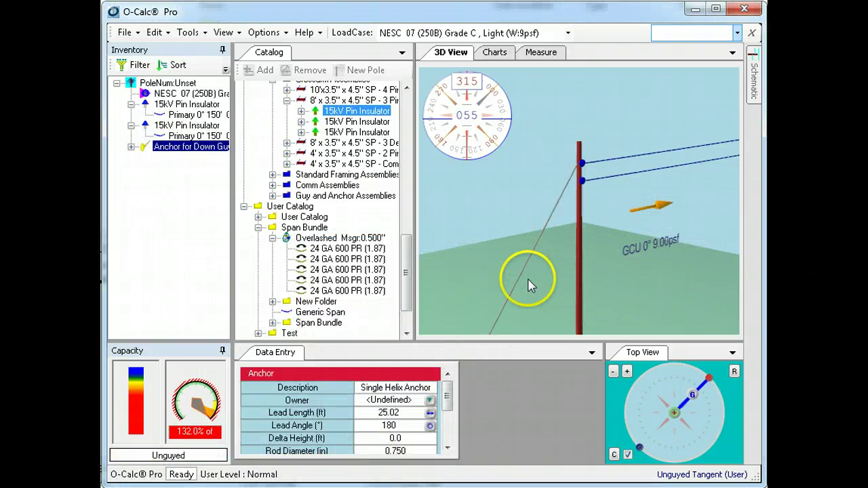
# Make the new down guy a Sidewalk guy with a Sidewalk guy brace.
pyautogui.click(514, 294)
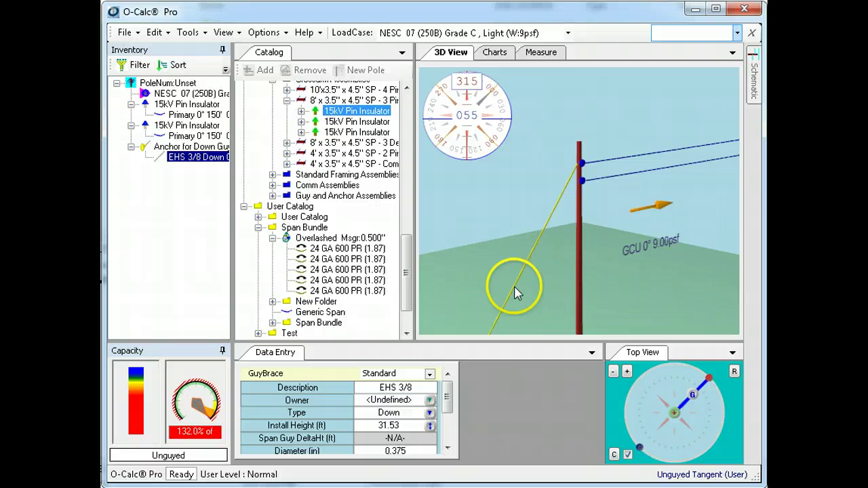
pyautogui.click(429, 413)
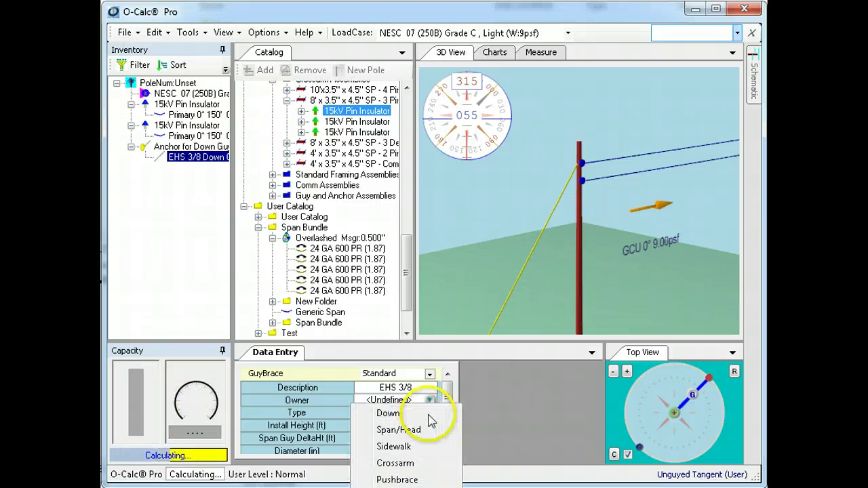
pyautogui.click(409, 447)
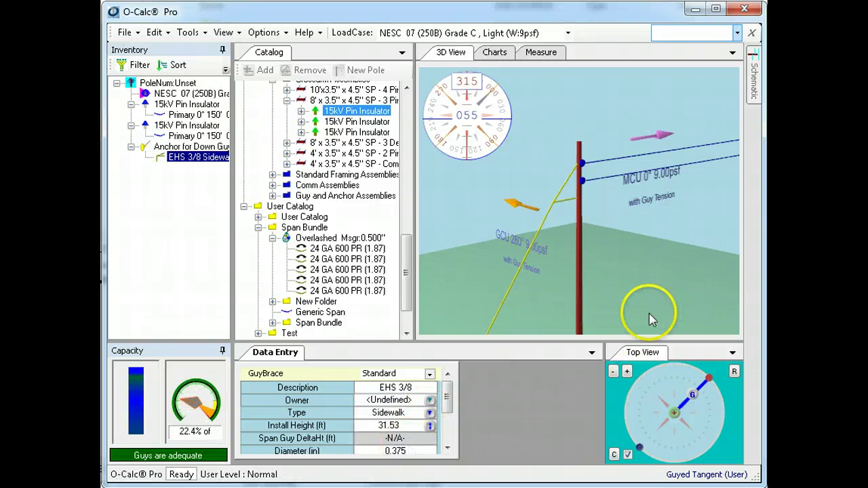
pyautogui.click(564, 203)
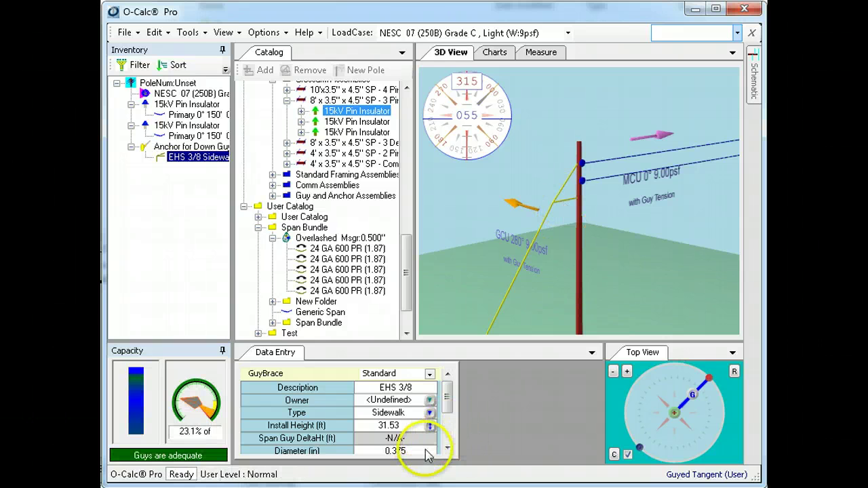
pyautogui.click(429, 374)
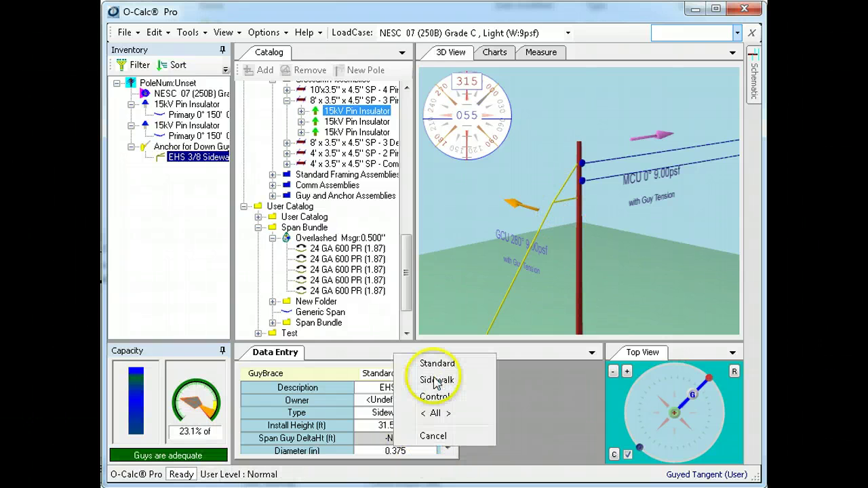
pyautogui.click(436, 380)
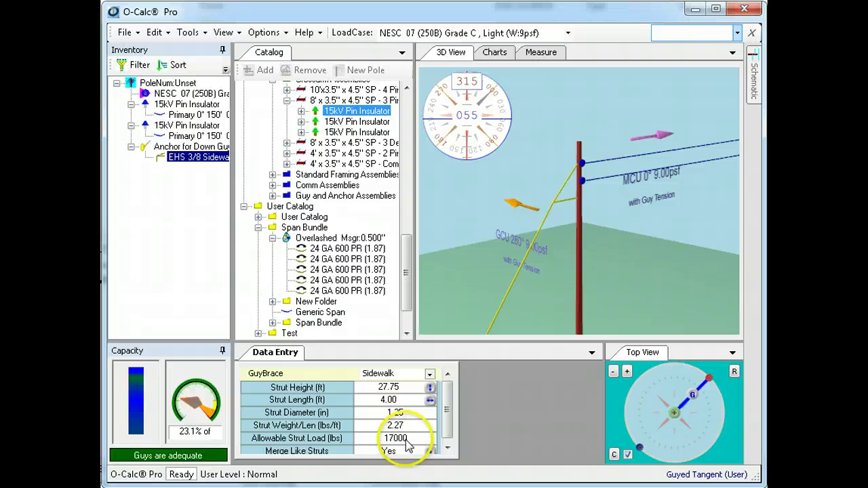
# Set Strut Height to 23.75 ft and the down-guy anchor's Lead Length to 4.52 ft, then recalculate.
pyautogui.click(406, 392)
pyautogui.moveTo(429, 388)
pyautogui.mouseDown()
pyautogui.moveTo(429, 404)
pyautogui.moveTo(429, 390)
pyautogui.mouseUp()
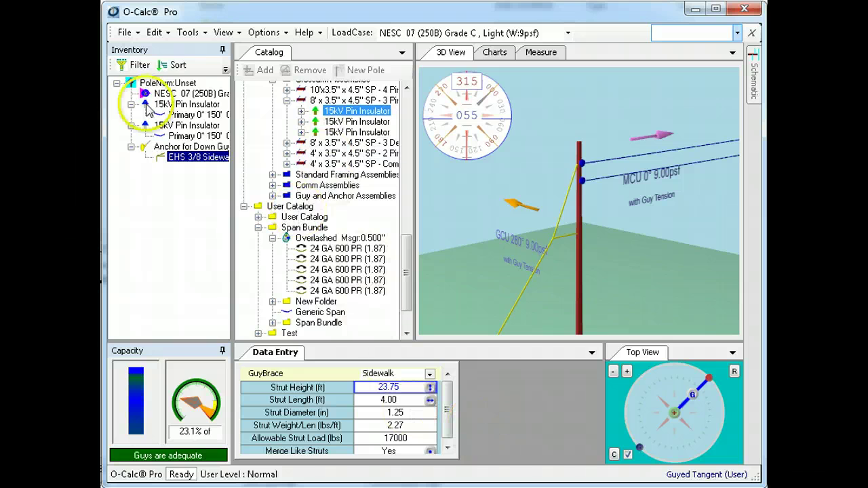
pyautogui.click(156, 147)
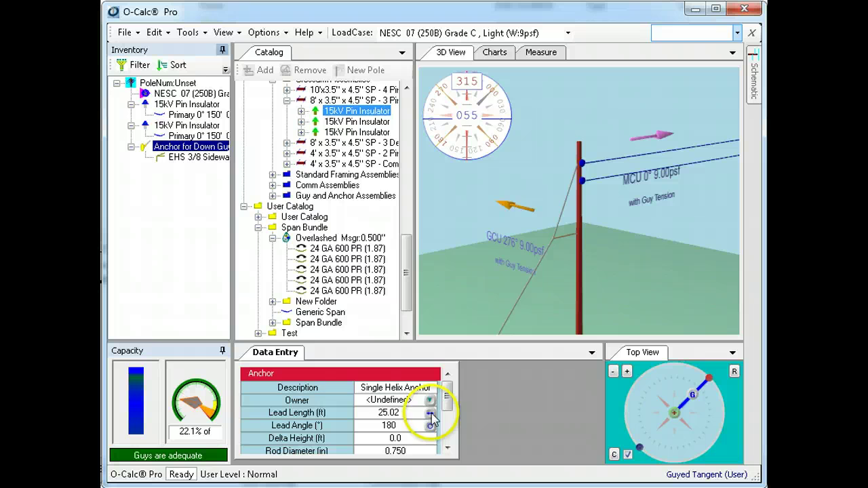
pyautogui.moveTo(431, 418); pyautogui.dragTo(371, 424)
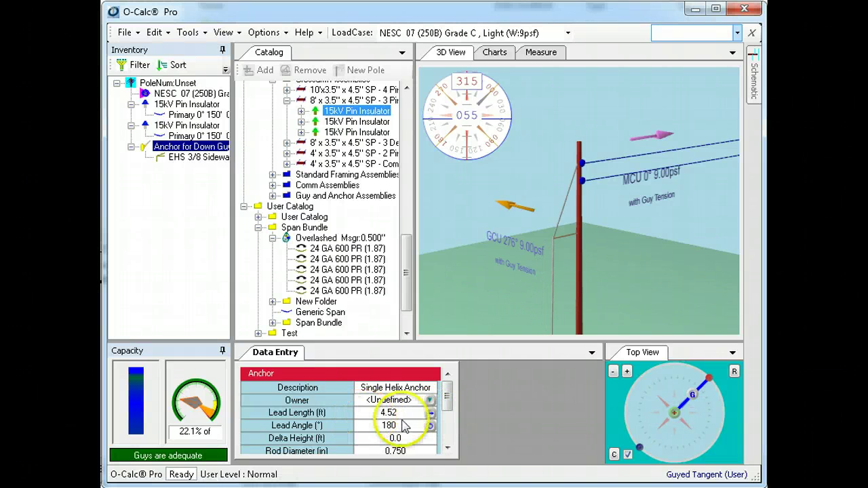
pyautogui.click(669, 350)
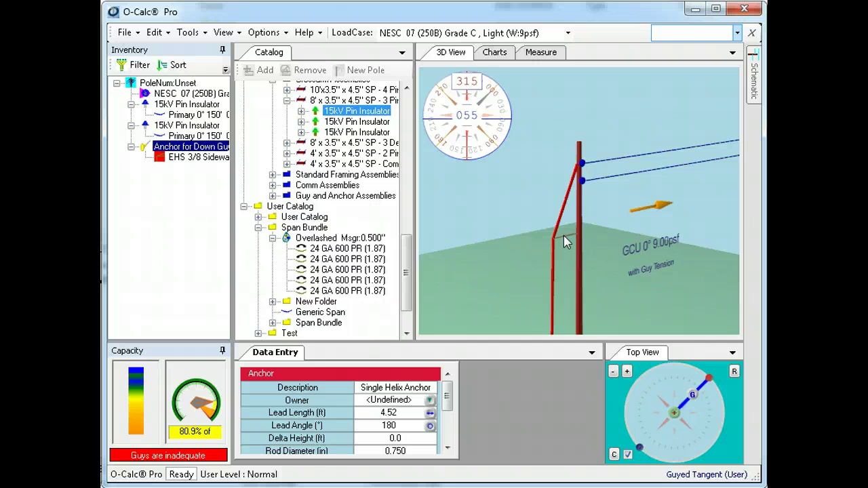
# Copy the EHS 3/8 Sidewalk guy under the anchor and set its Install Height to 29.28 ft.
pyautogui.click(173, 158)
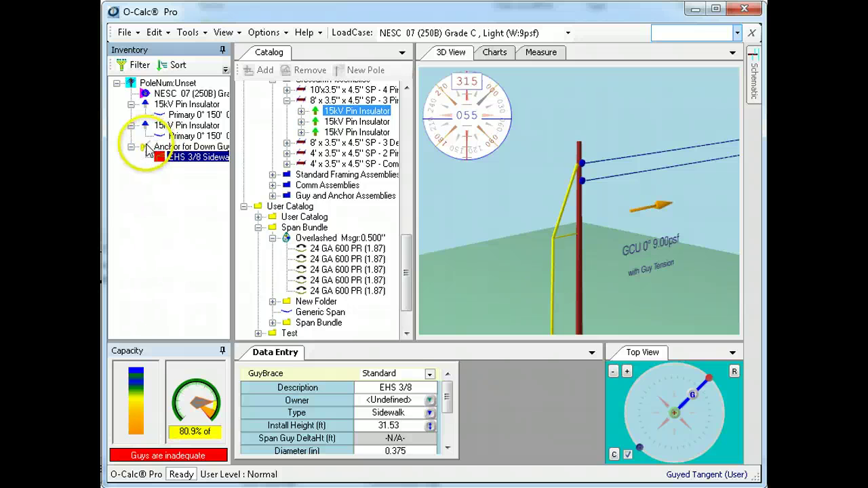
pyautogui.moveTo(147, 151)
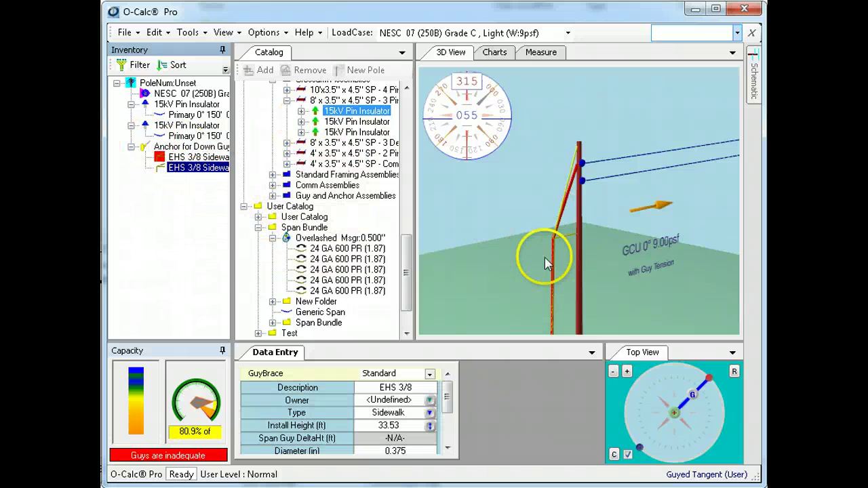
pyautogui.moveTo(430, 428); pyautogui.dragTo(435, 447)
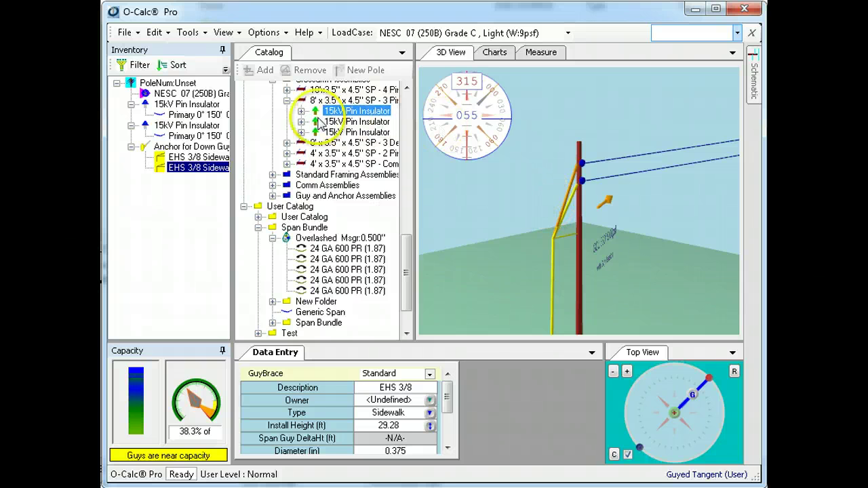
pyautogui.click(189, 32)
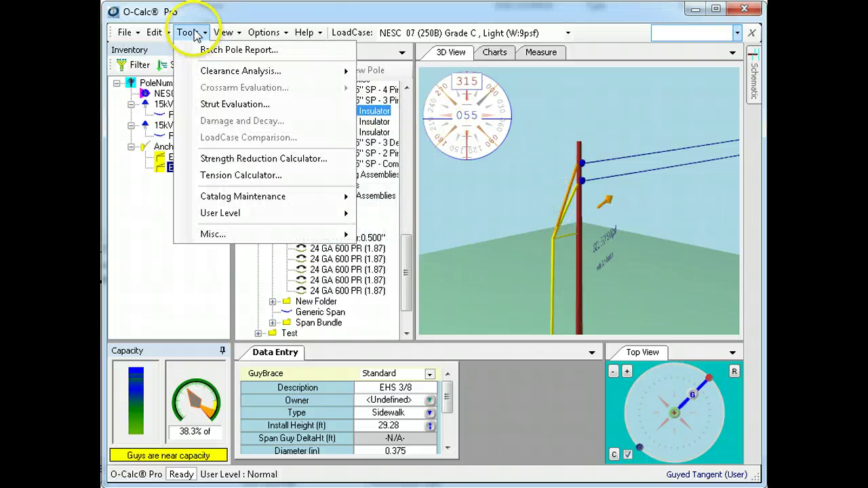
pyautogui.click(235, 104)
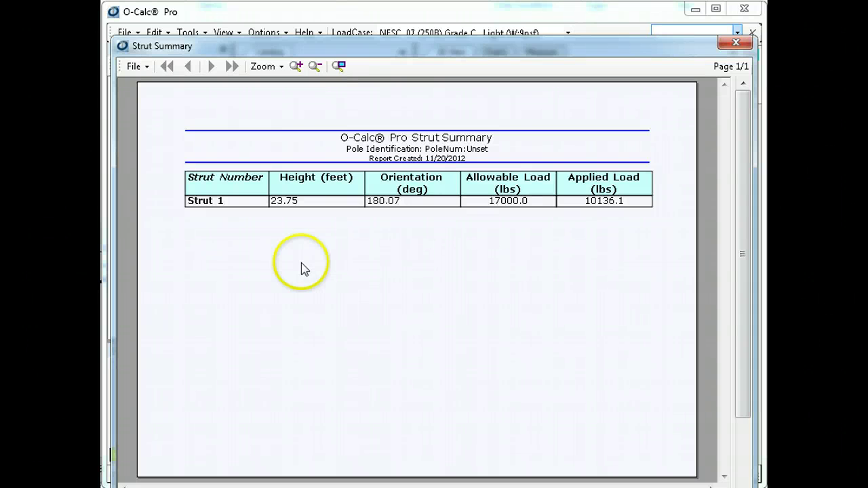
pyautogui.click(736, 43)
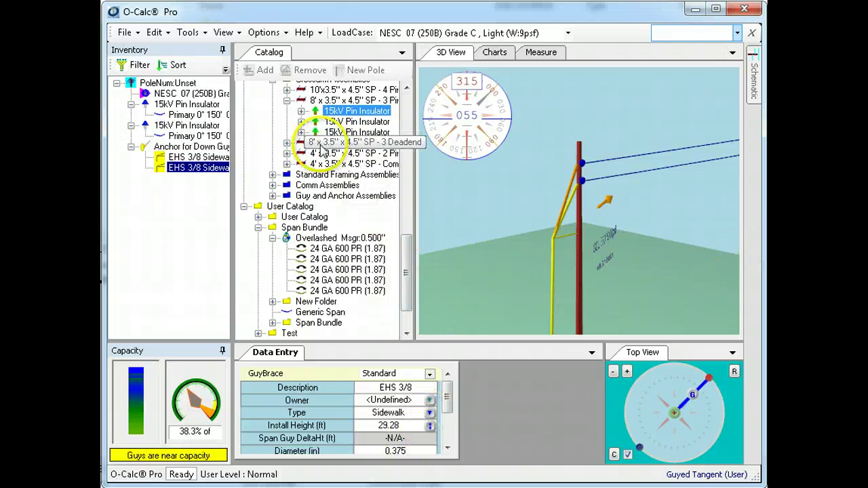
# Select both EHS 3/8 Sidewalk guys, show Sidewalk data entry, and set Merge Like Struts to No for each.
pyautogui.click(193, 157)
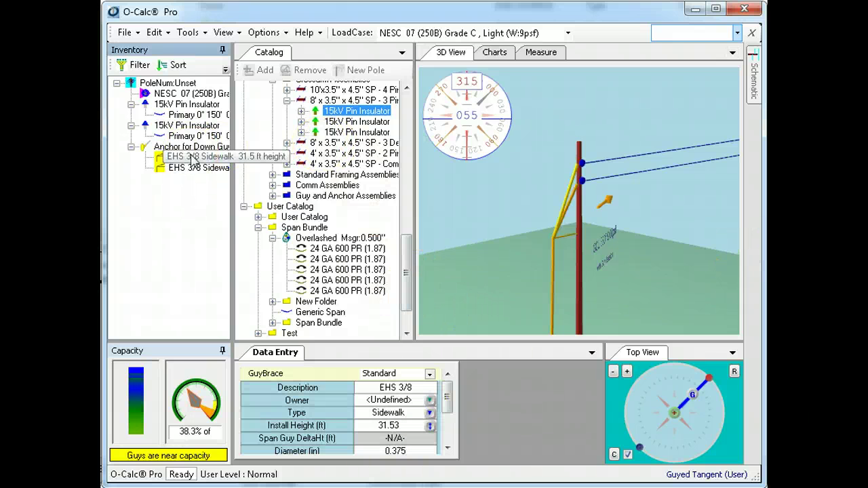
pyautogui.keyDown('ctrl'); pyautogui.click(170, 167); pyautogui.keyUp('ctrl')
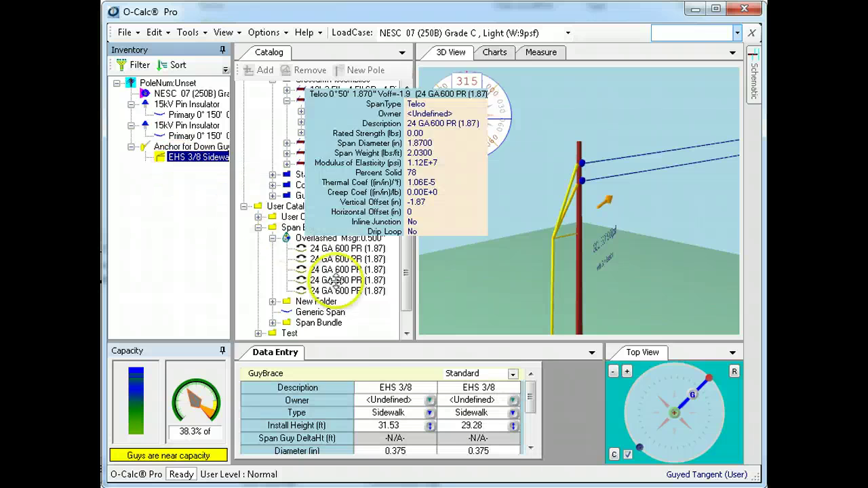
pyautogui.click(513, 374)
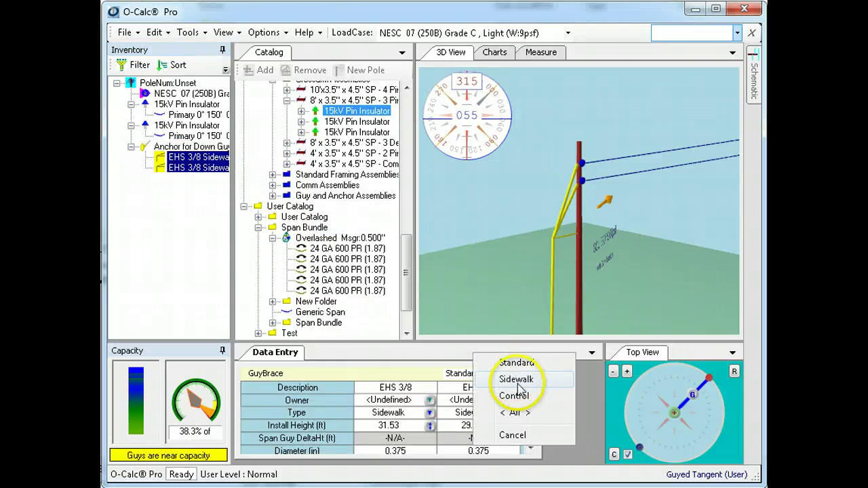
pyautogui.click(518, 380)
pyautogui.scroll(-1, 532, 426)
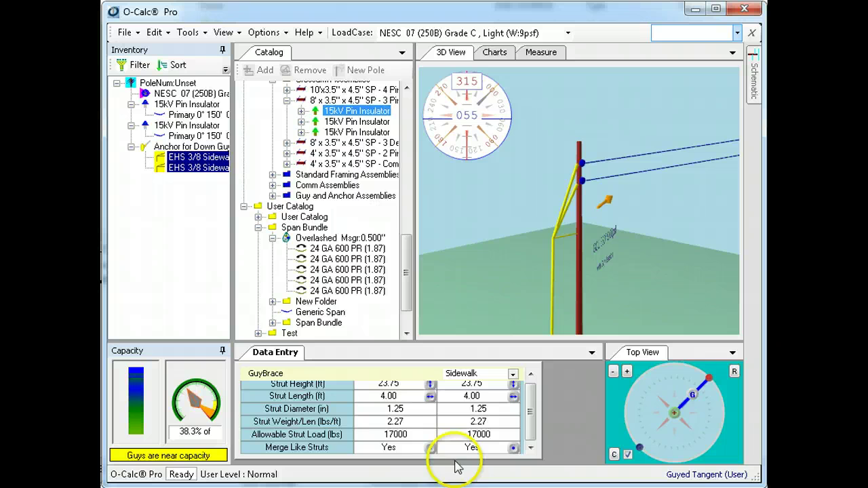
pyautogui.click(489, 448)
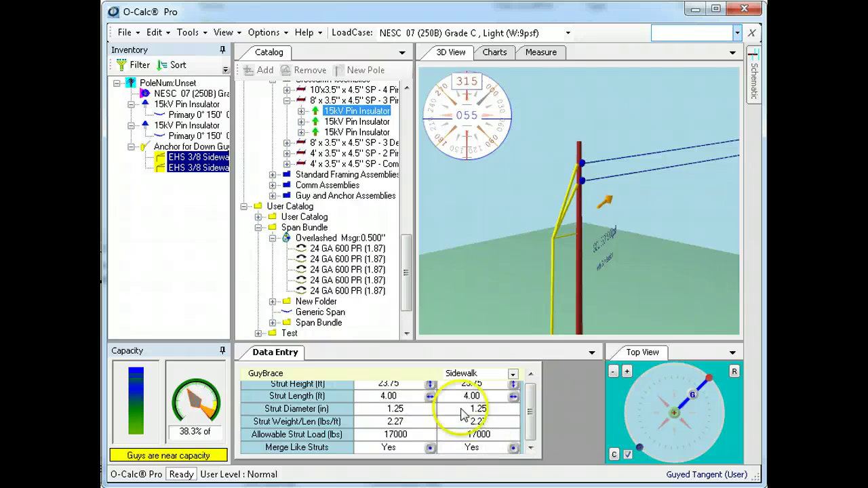
pyautogui.click(412, 452)
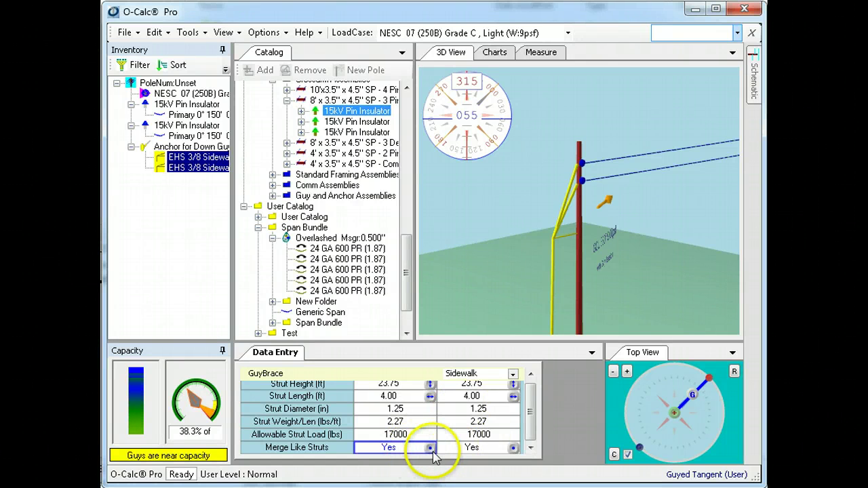
pyautogui.click(472, 451)
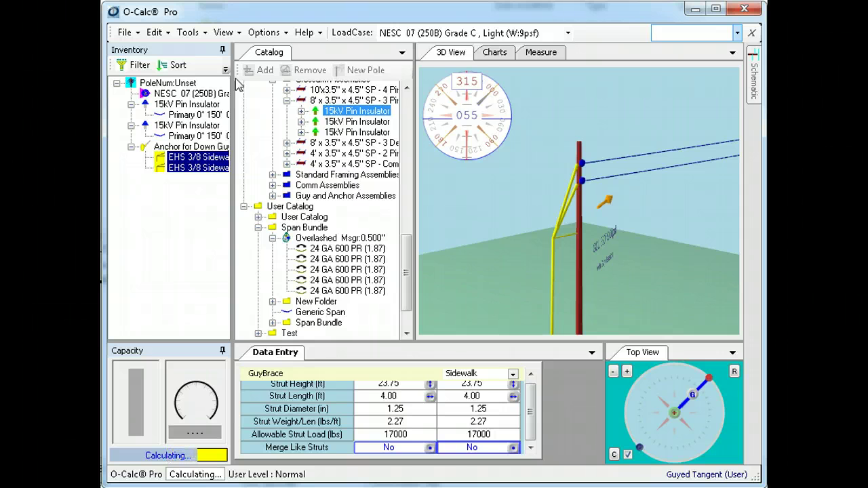
# Run Tools > Strut Evaluation to view the Strut Summary with two 23.75 ft struts.
pyautogui.click(200, 40)
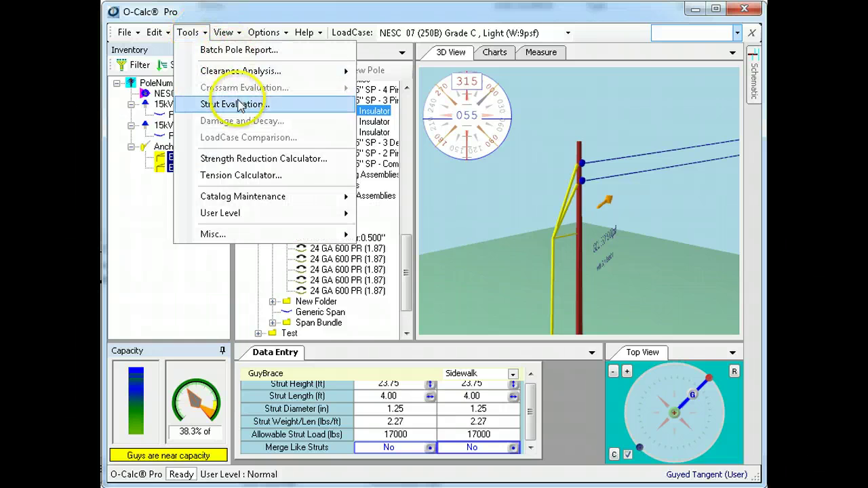
pyautogui.click(234, 103)
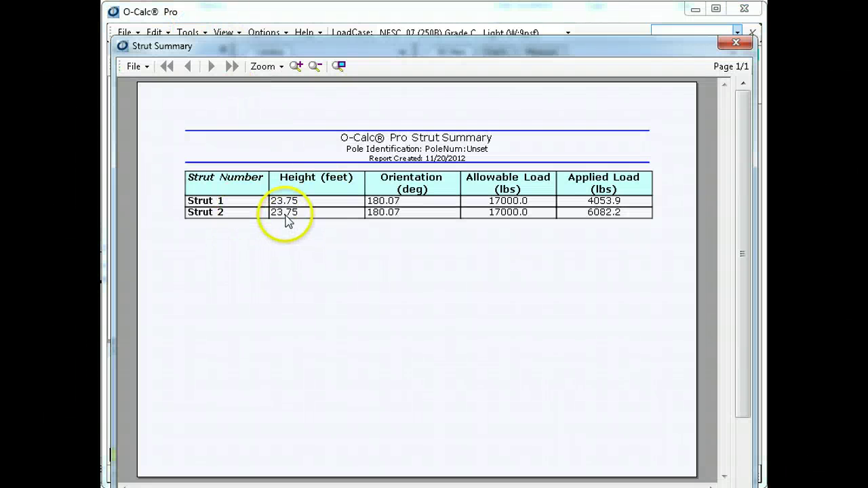